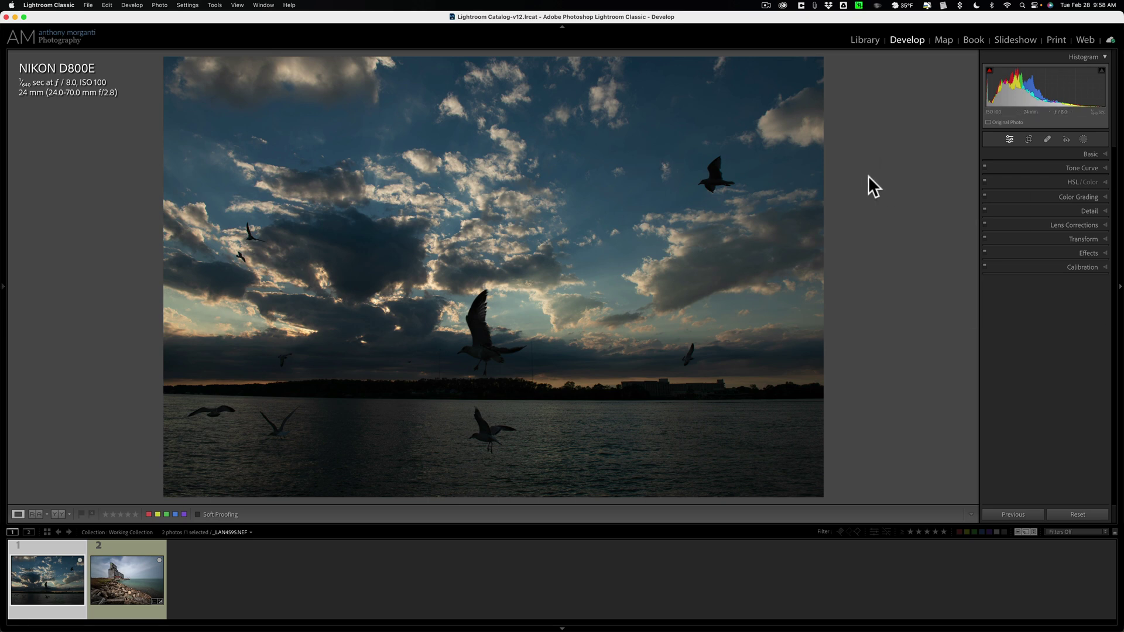
- Set Shadows +99, Highlights −36, Whites +40, Blacks −20, plus Exposure and presence boosts
left_click(1090, 153)
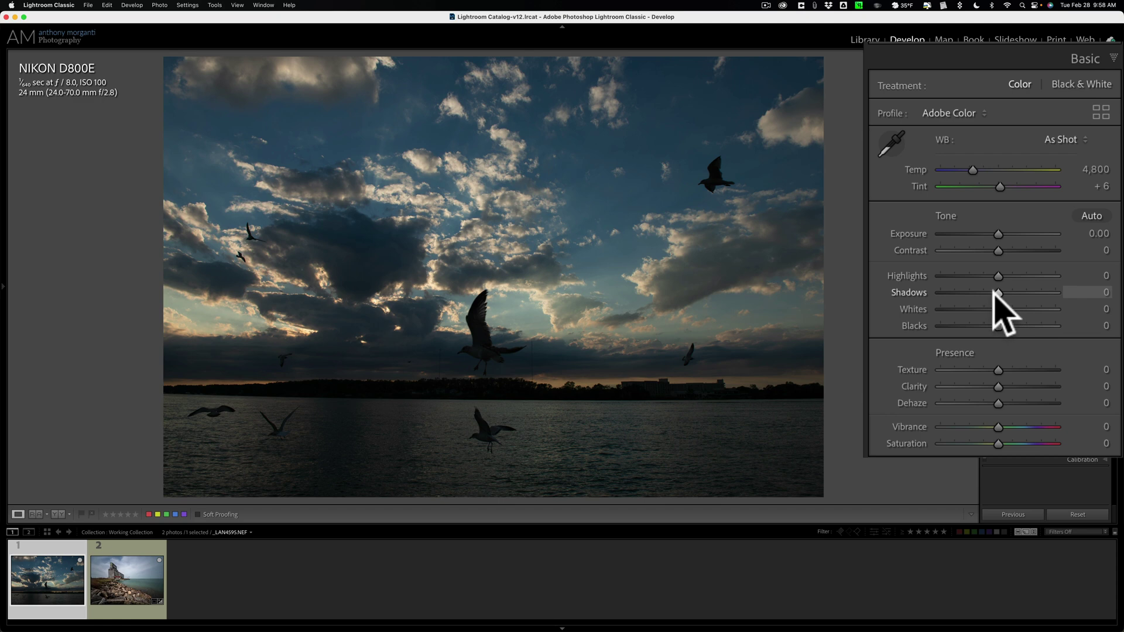
left_click_drag(995, 290, 977, 275)
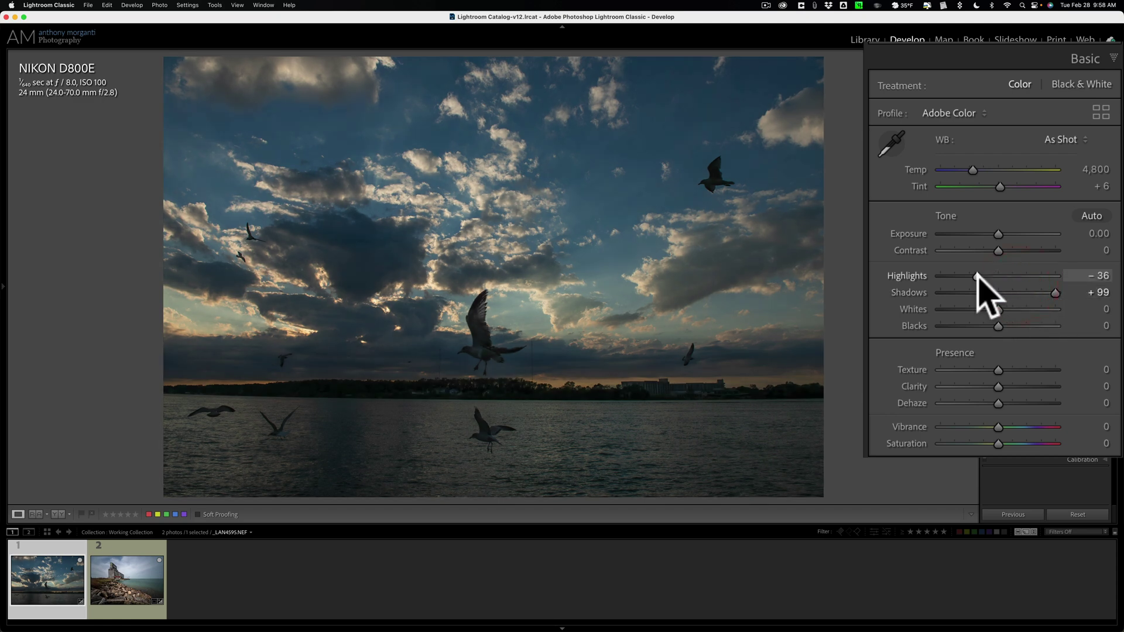
left_click(997, 306)
key("alt")
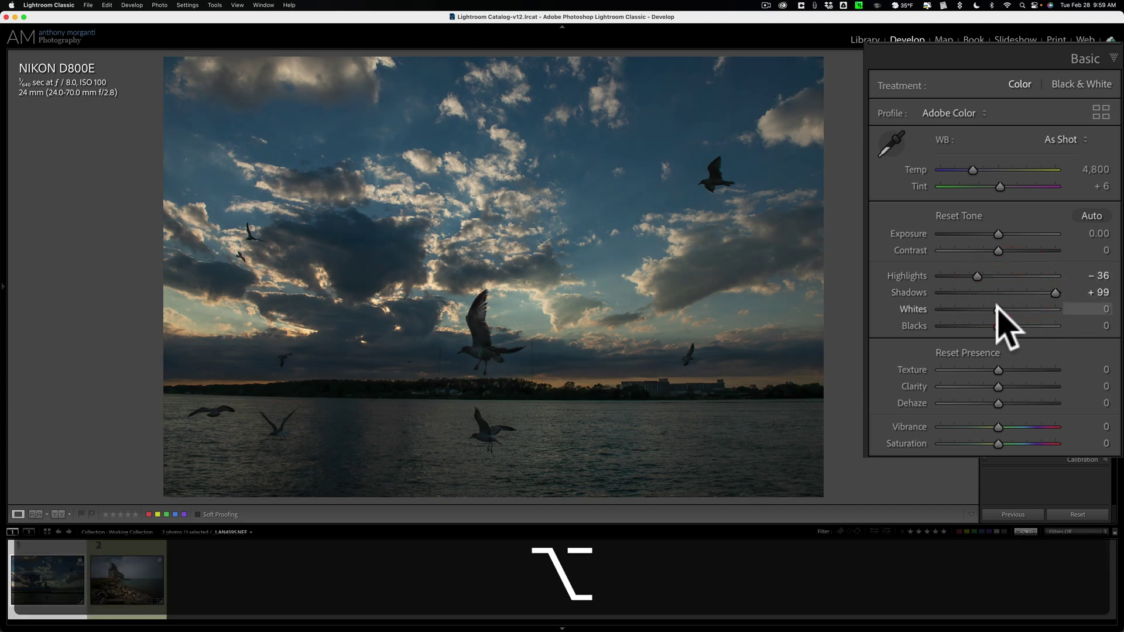
left_click_drag(997, 306, 1021, 305)
left_click_drag(1000, 326, 986, 326)
left_click_drag(999, 370, 1003, 426)
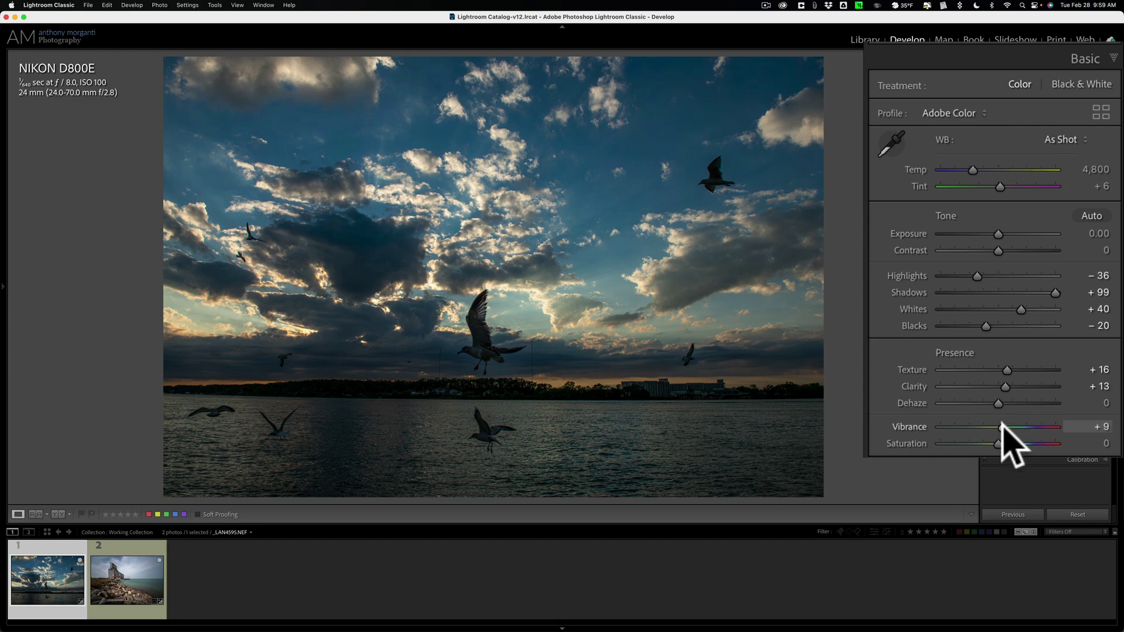
left_click_drag(996, 234, 1009, 233)
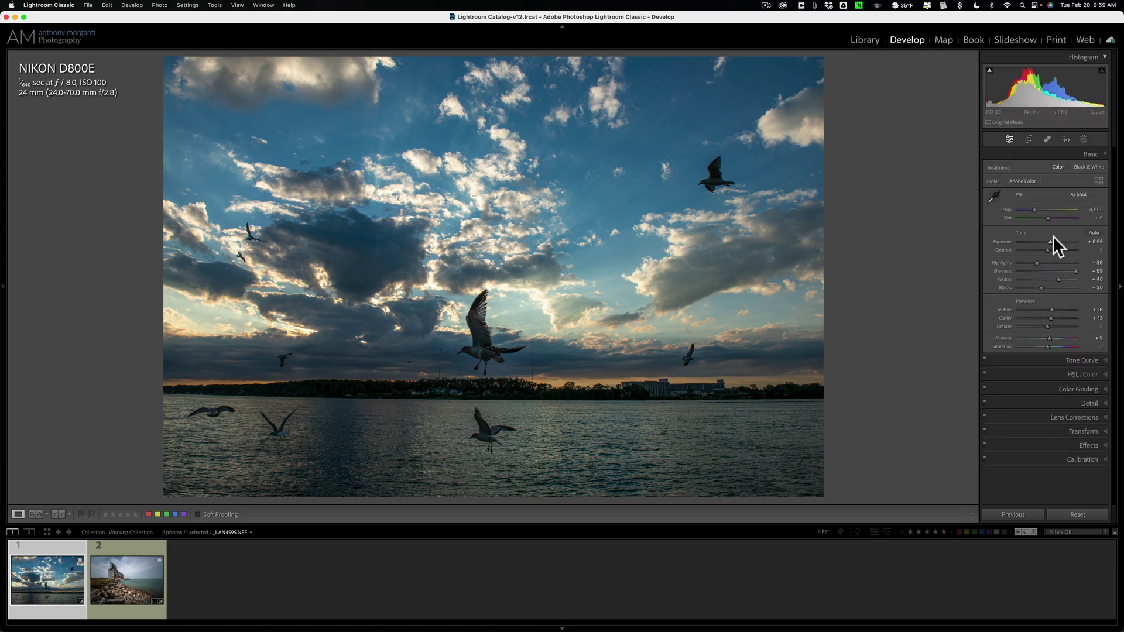
- Add a Select Sky mask with Texture 14, Clarity 13 and Dehaze 27
left_click(1087, 154)
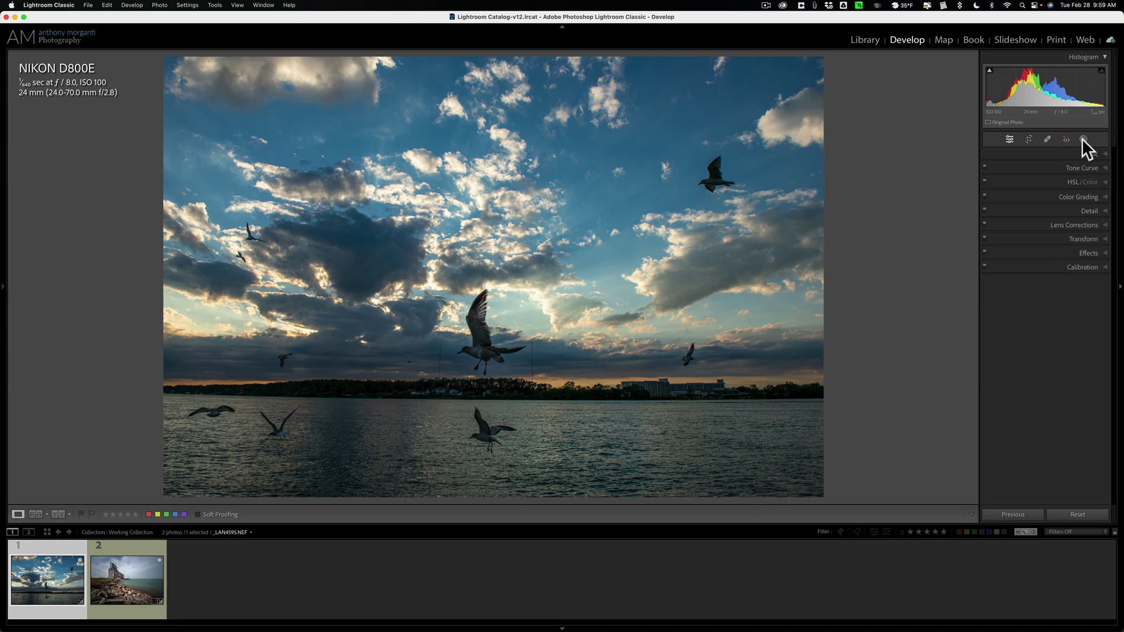
left_click(1083, 139)
left_click(1047, 178)
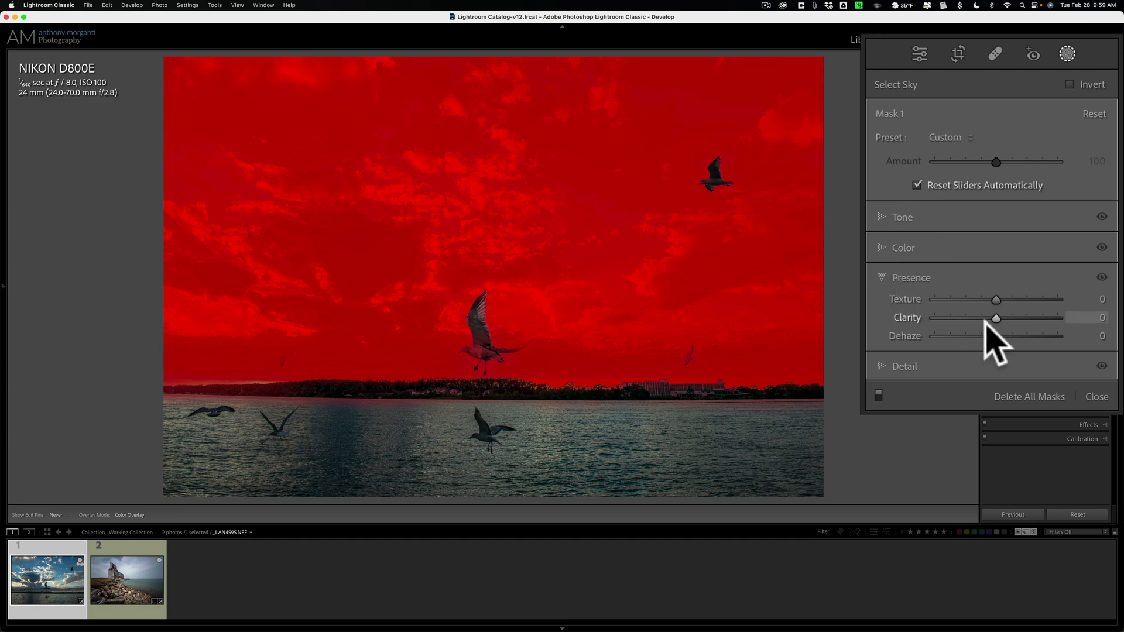
key("o")
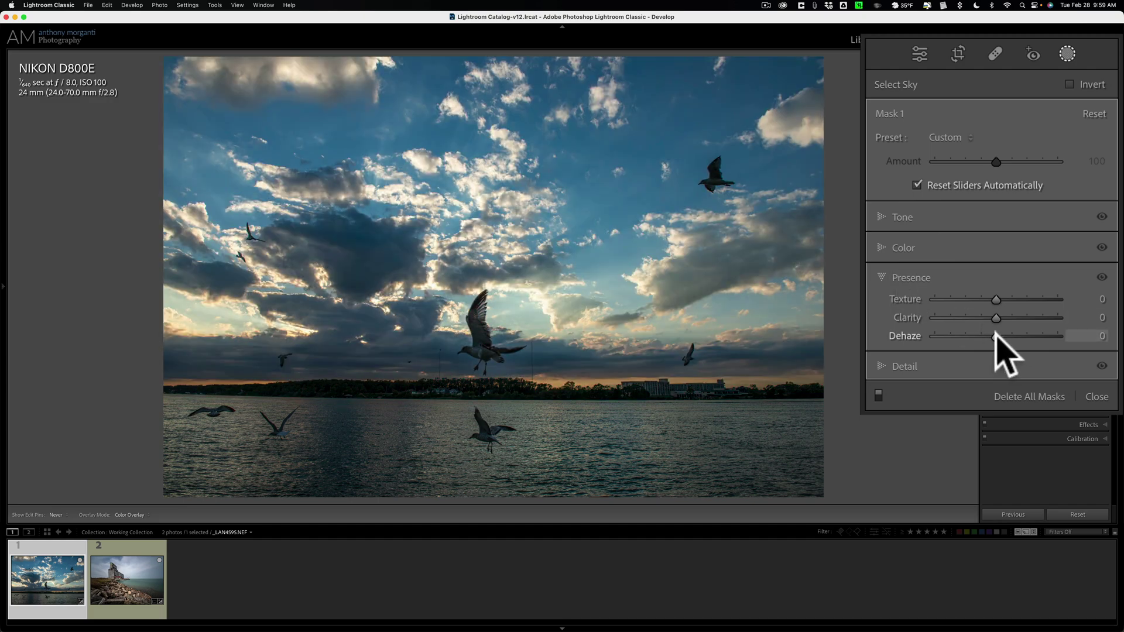
left_click_drag(997, 336, 1000, 297)
left_click(997, 319)
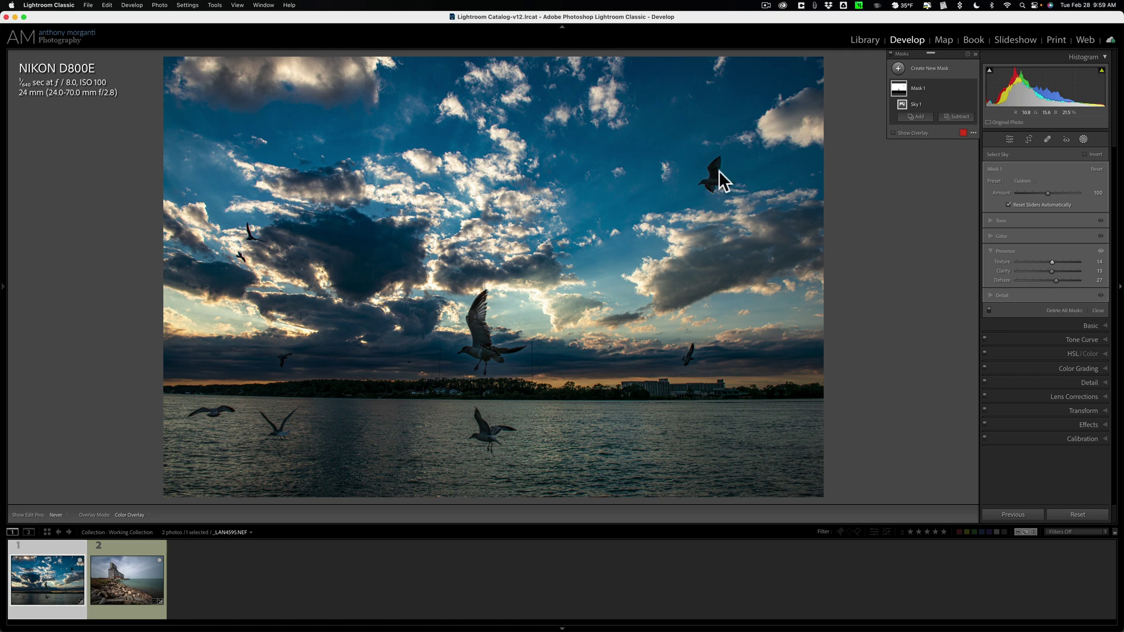
- Use Content-Aware Remove on the upper-right gull and compare it at lower opacity
left_click(1000, 103)
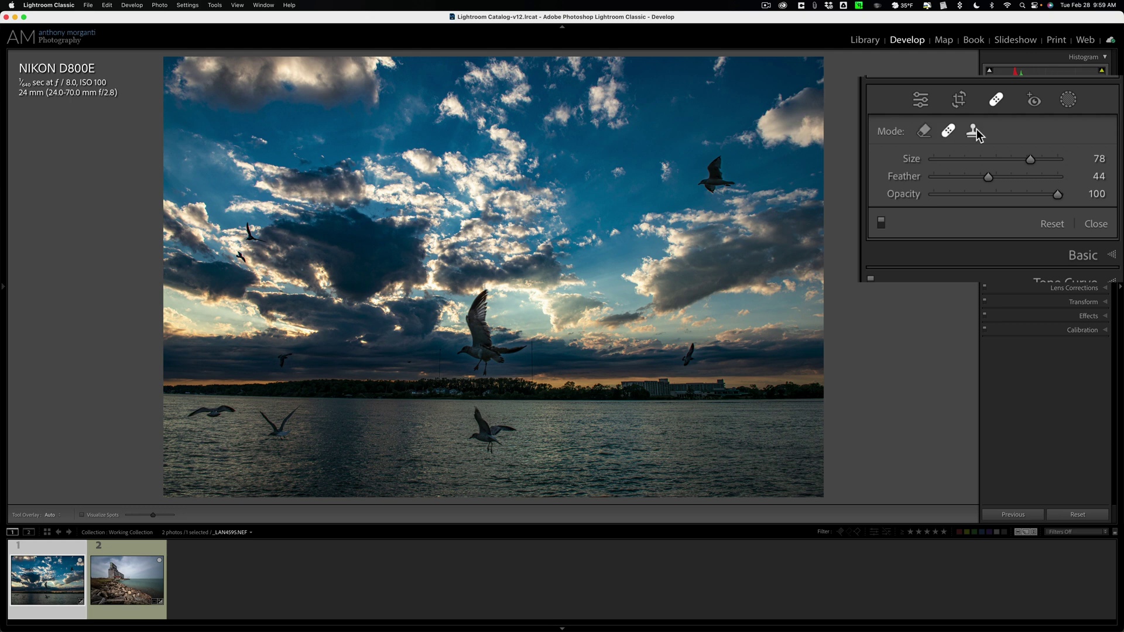
left_click(924, 131)
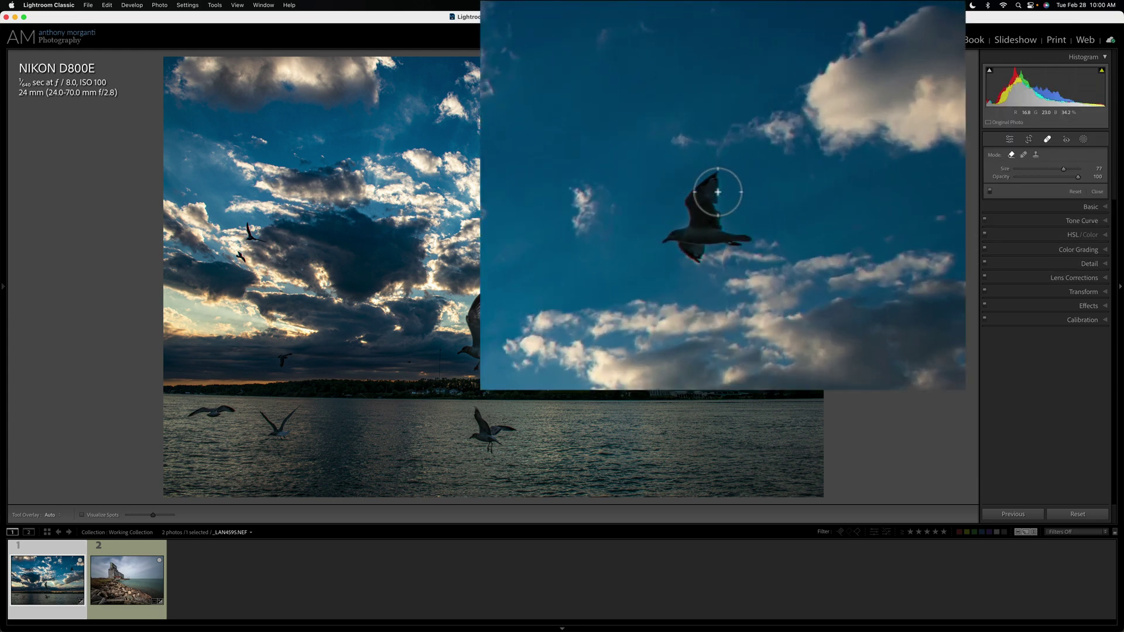
mouse_move(717, 180)
left_mouse_down()
mouse_move(668, 249)
mouse_move(697, 258)
mouse_move(745, 234)
mouse_move(726, 212)
mouse_move(725, 226)
mouse_move(730, 180)
left_mouse_up()
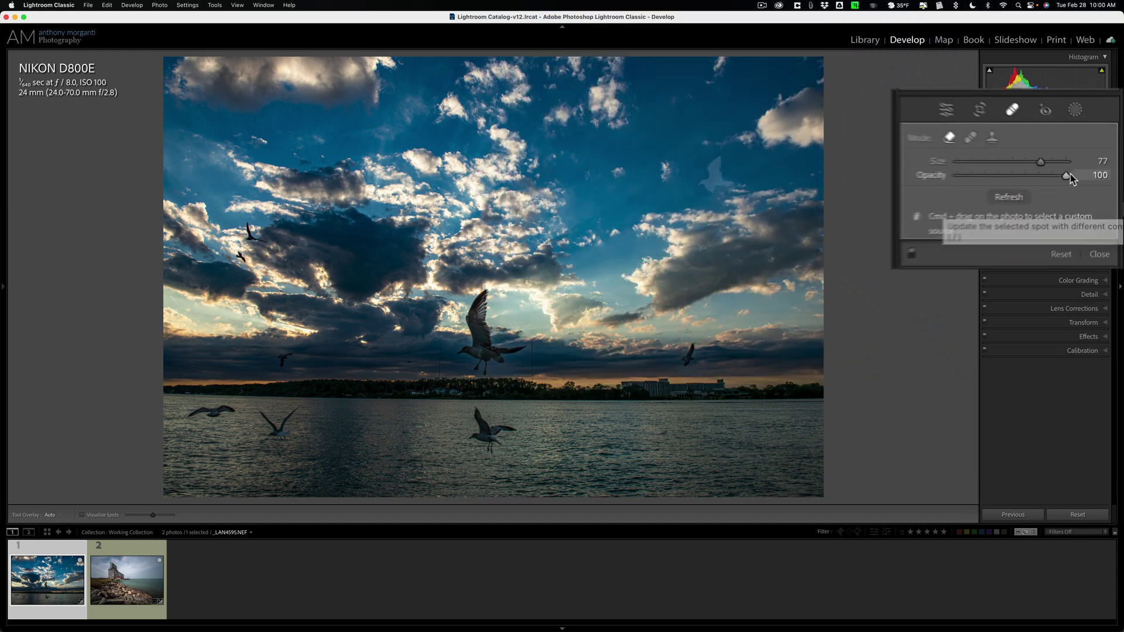
left_click_drag(1056, 173, 1091, 176)
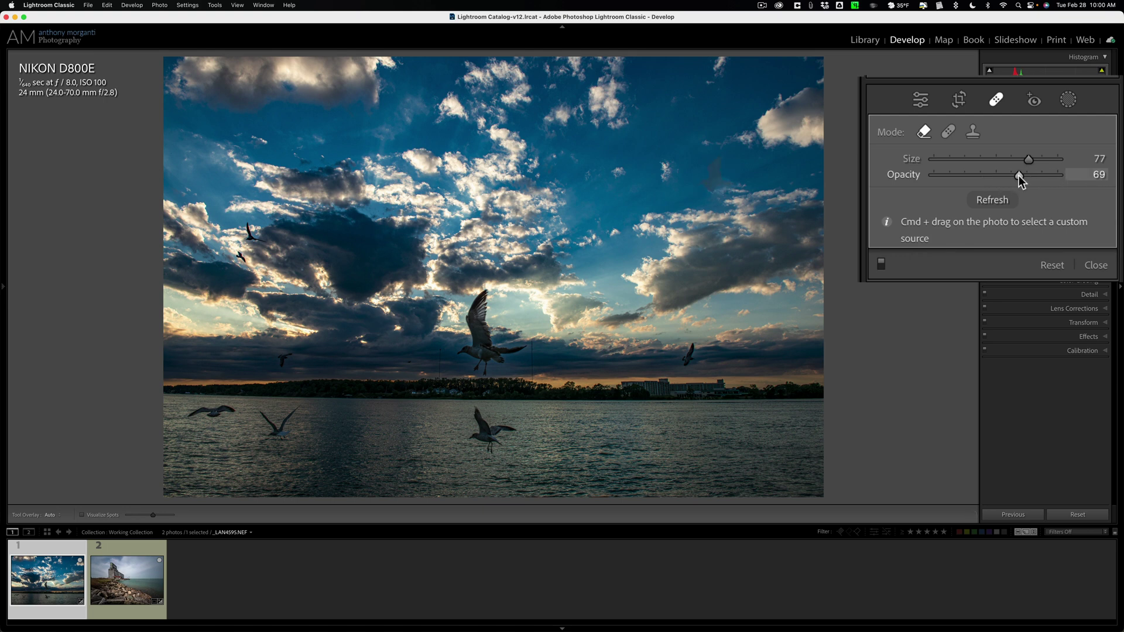
left_click_drag(1019, 176, 1083, 176)
key("super")
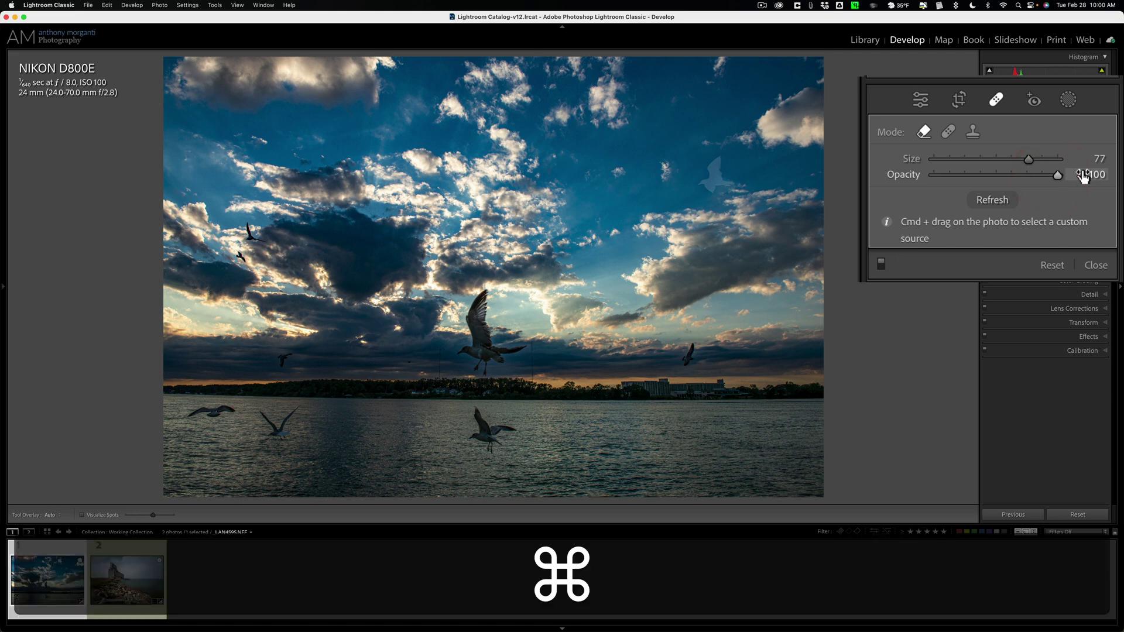
- Undo the content-aware removal and try a Heal-mode stroke over the gull instead
key("super+z")
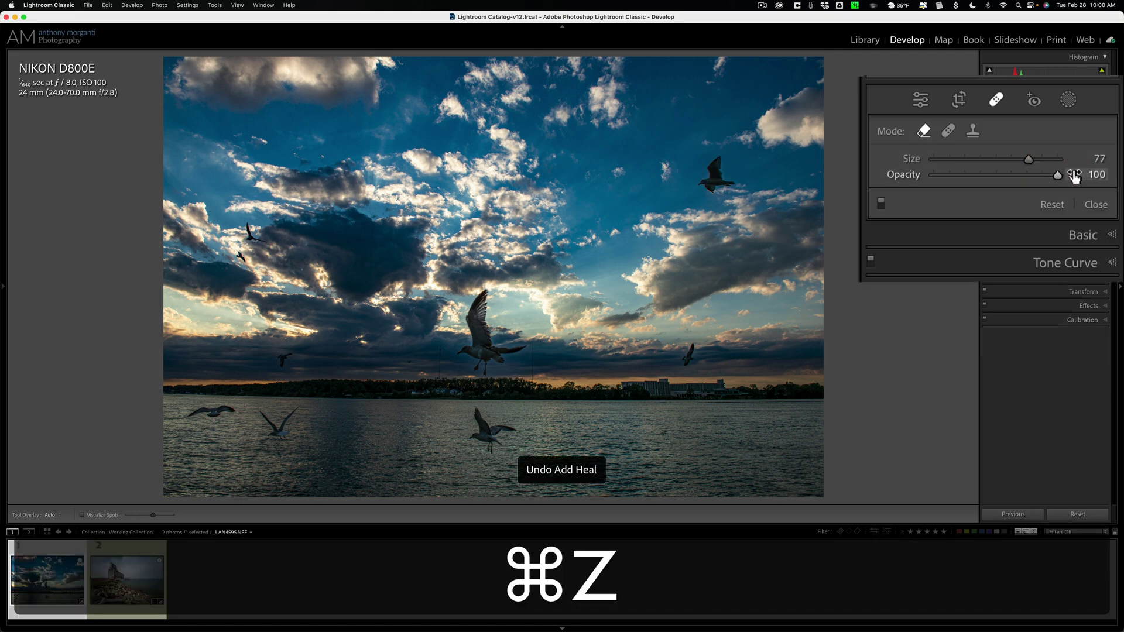
left_click(949, 131)
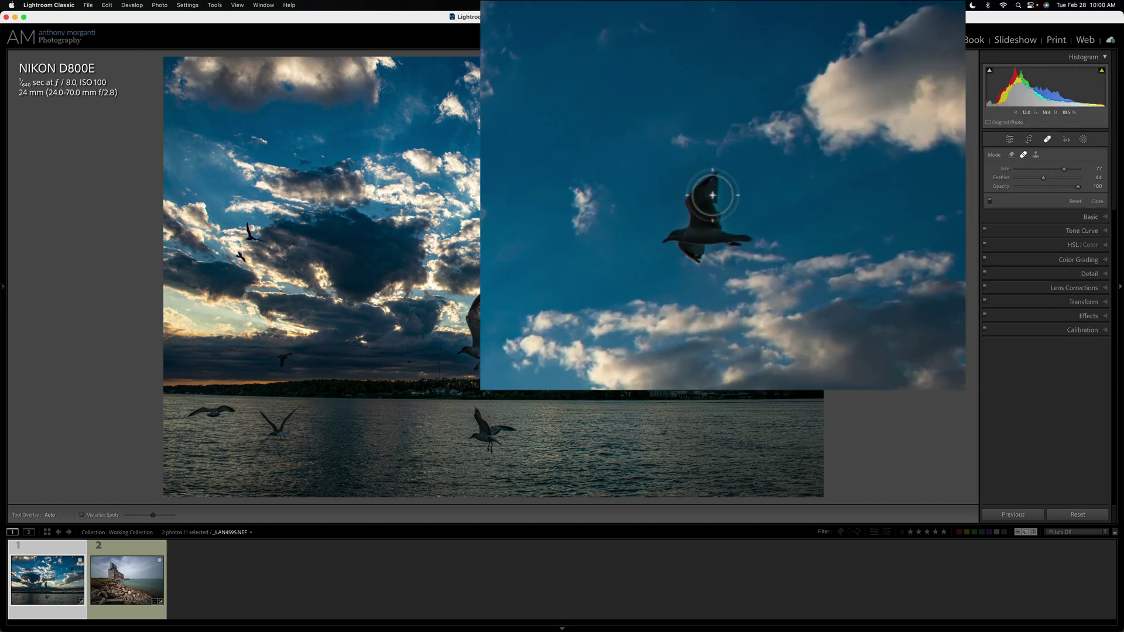
mouse_move(702, 186)
left_mouse_down()
mouse_move(670, 202)
mouse_move(669, 239)
mouse_move(703, 250)
mouse_move(721, 213)
mouse_move(747, 249)
left_mouse_up()
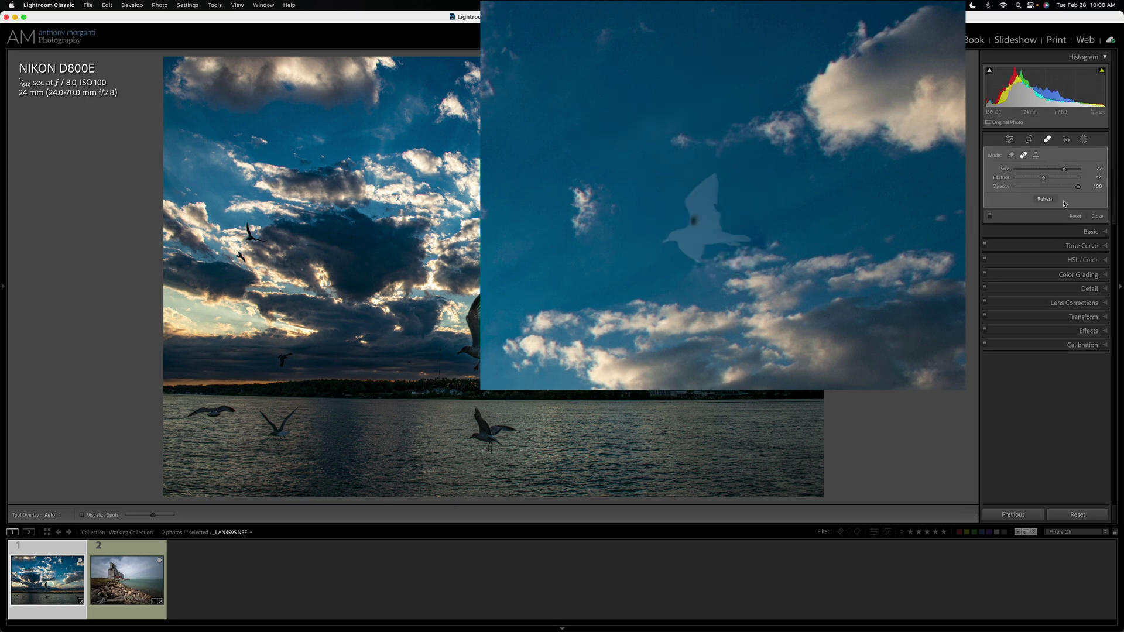
key("super+z")
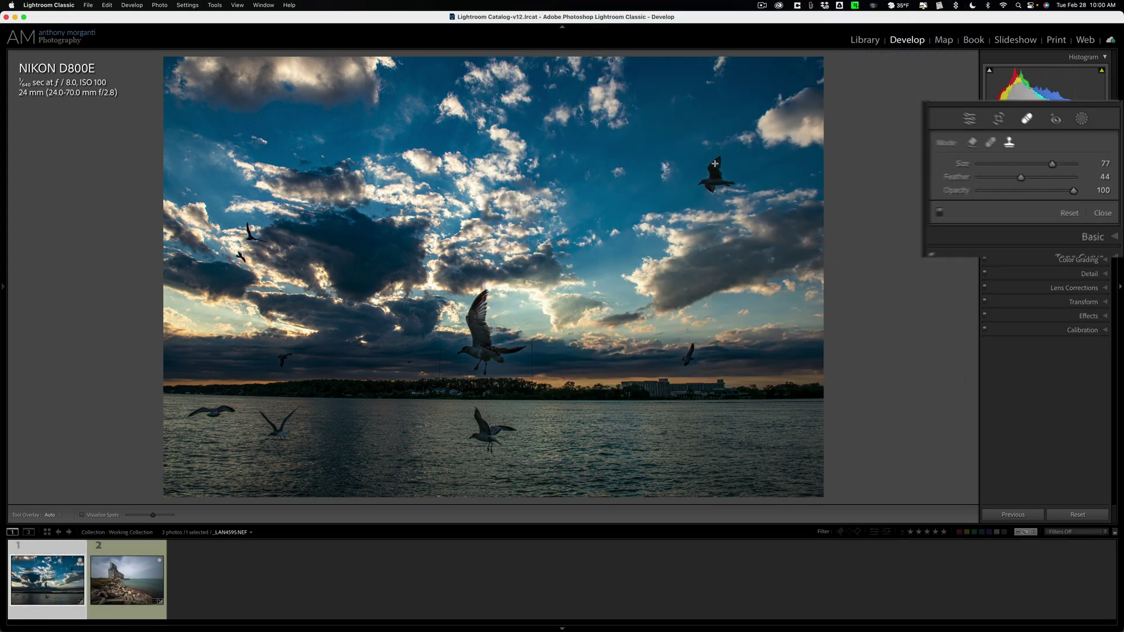
- Re-brush the heal over the gull with Opacity 100 and Feather 41
mouse_move(713, 159)
left_mouse_down()
mouse_move(702, 175)
mouse_move(711, 184)
left_mouse_up()
mouse_move(696, 247)
left_mouse_down()
mouse_move(739, 233)
mouse_move(738, 221)
mouse_move(734, 249)
left_mouse_up()
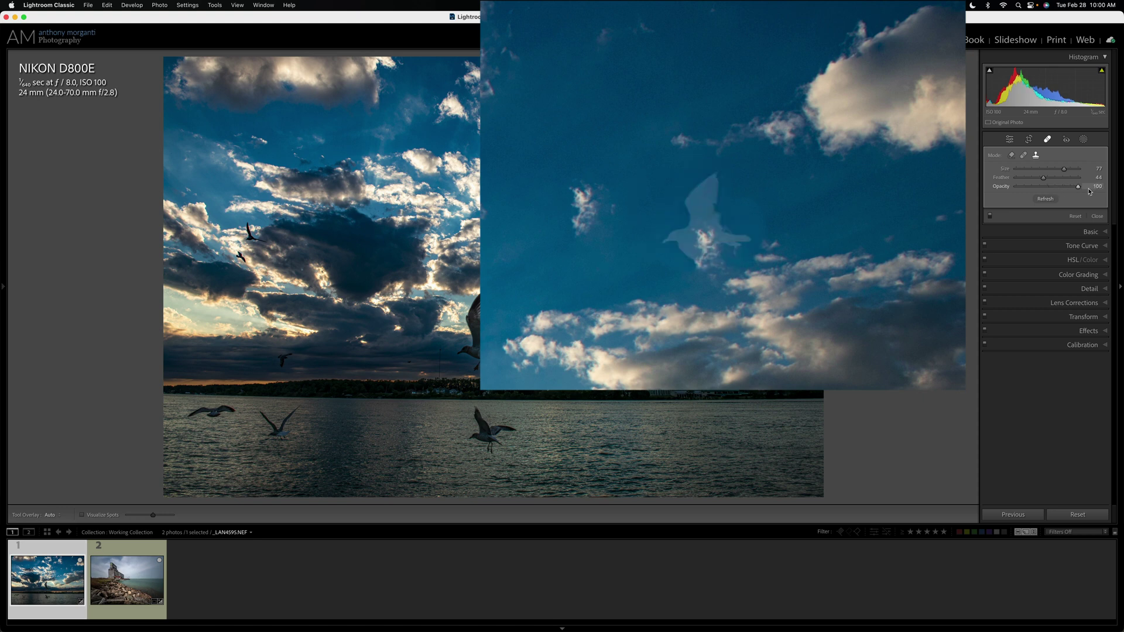
left_click_drag(1048, 187, 1089, 188)
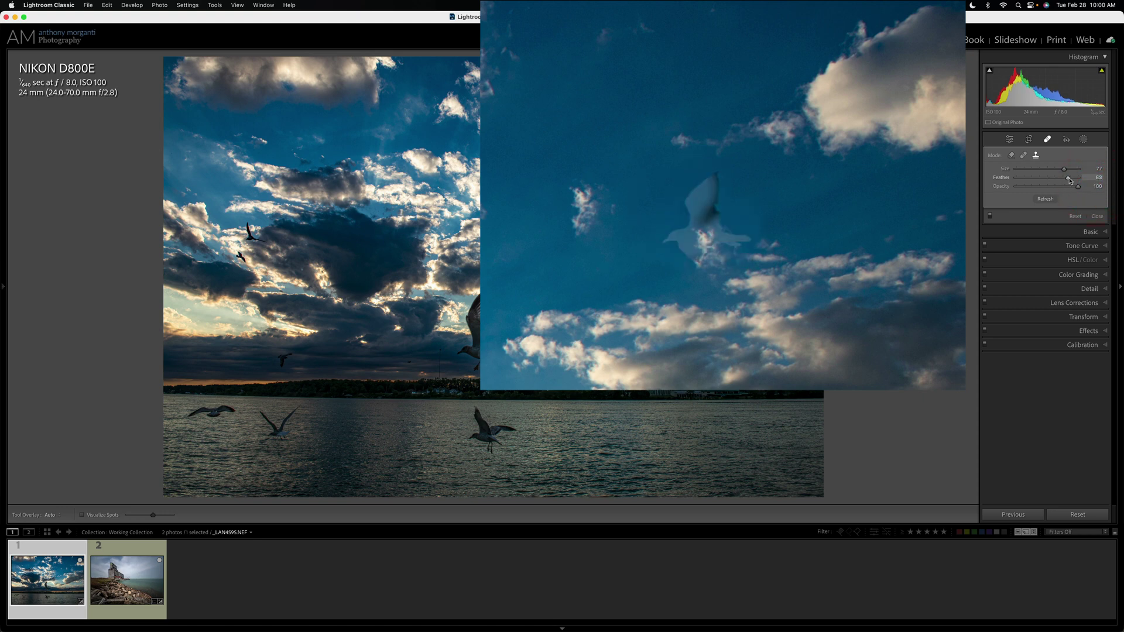
left_click_drag(1071, 181, 1042, 179)
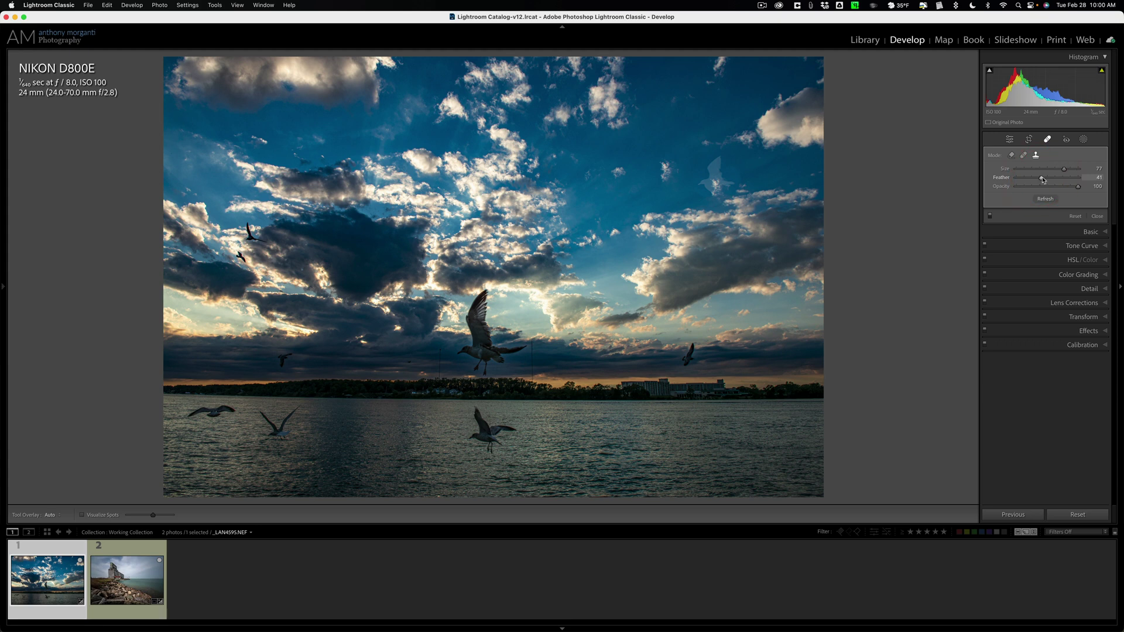
key("super")
- Undo the feather change, reset the heal spot, delete all masks, and collapse Basic
key("super+z")
left_click(1077, 217)
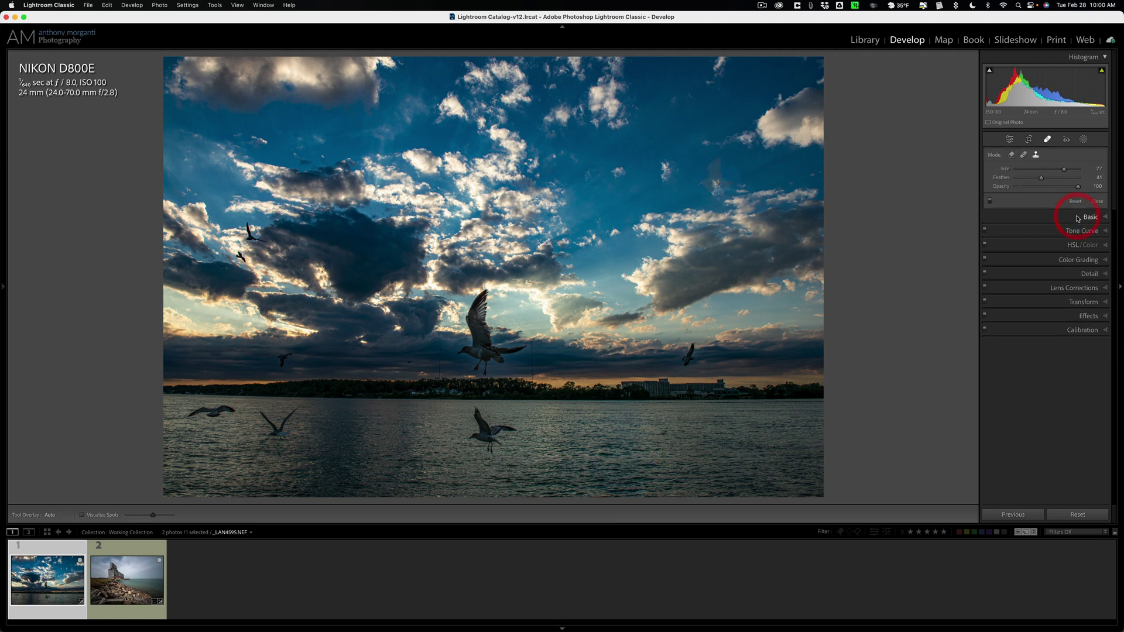
left_click(1082, 140)
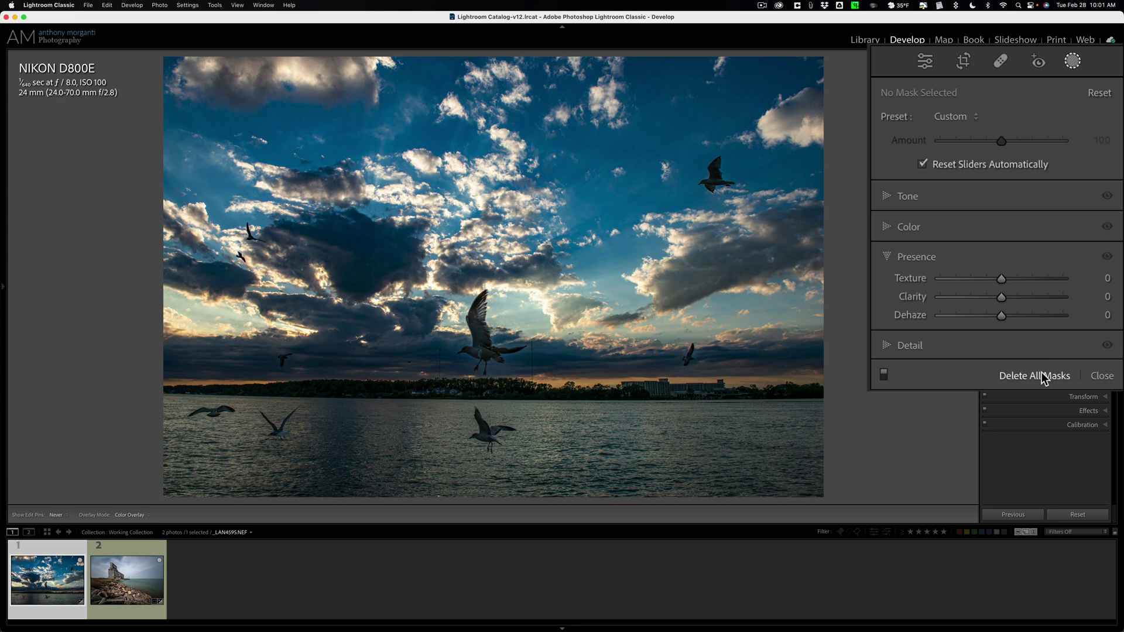
left_click(1041, 378)
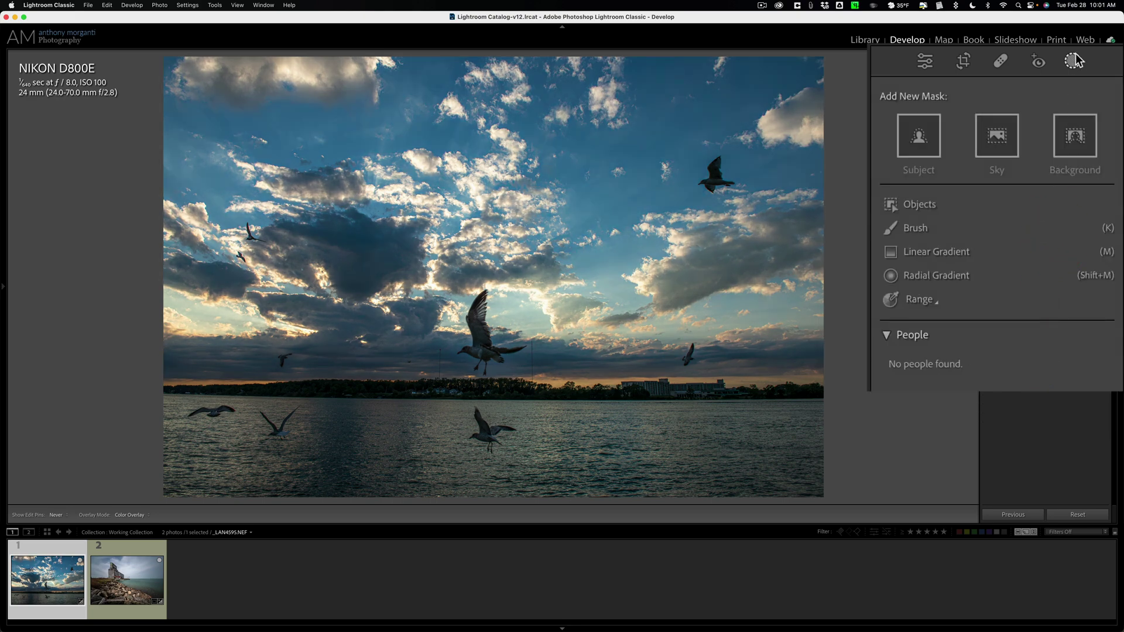
left_click(1083, 140)
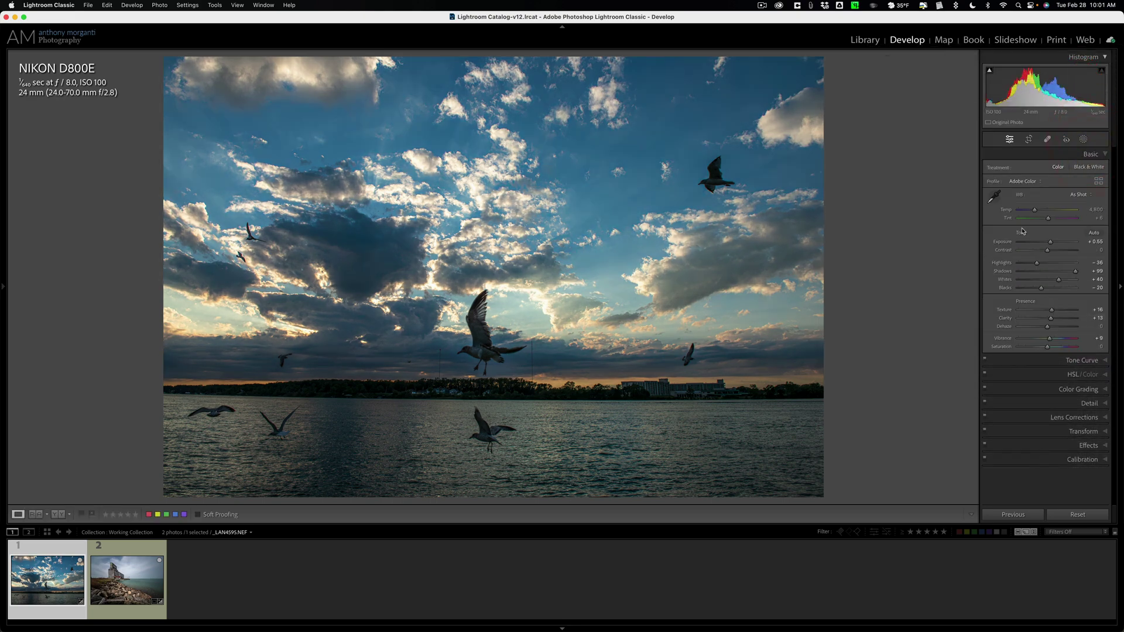
left_click(1090, 156)
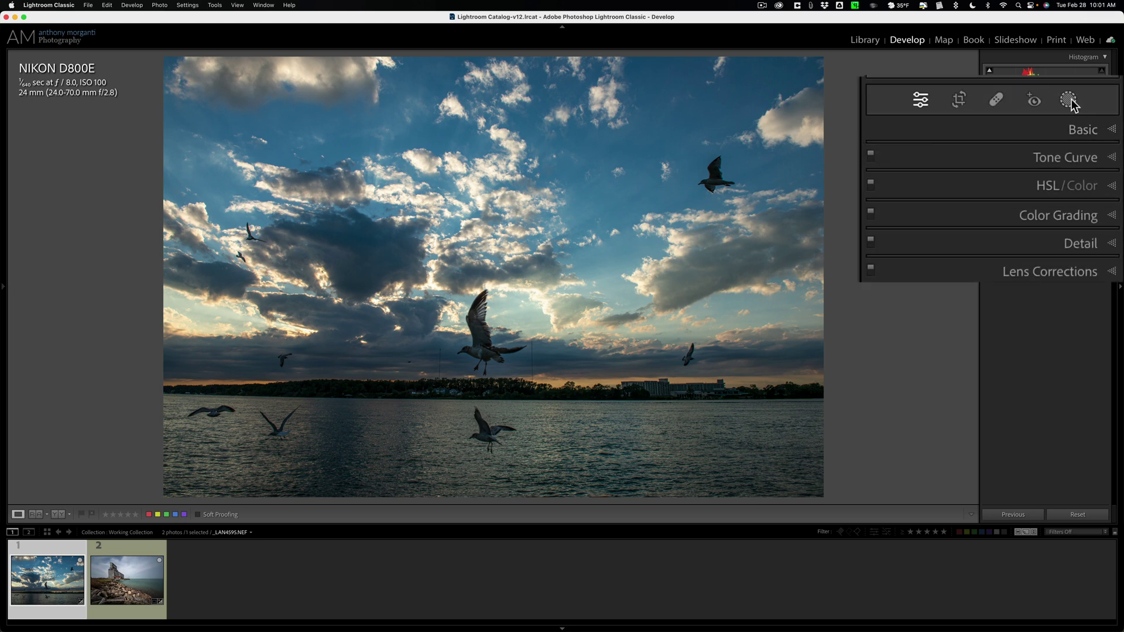
- Heal out the upper-right seagull with a Size 77, Feather 41, Opacity 100 brush
left_click(996, 100)
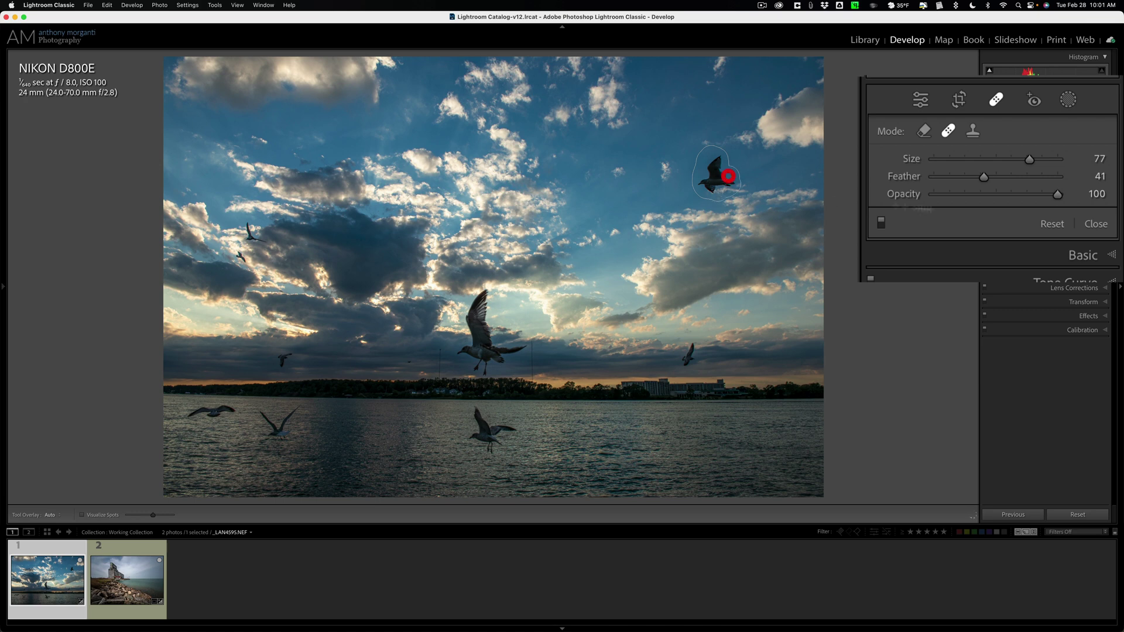
left_click_drag(728, 176, 728, 175)
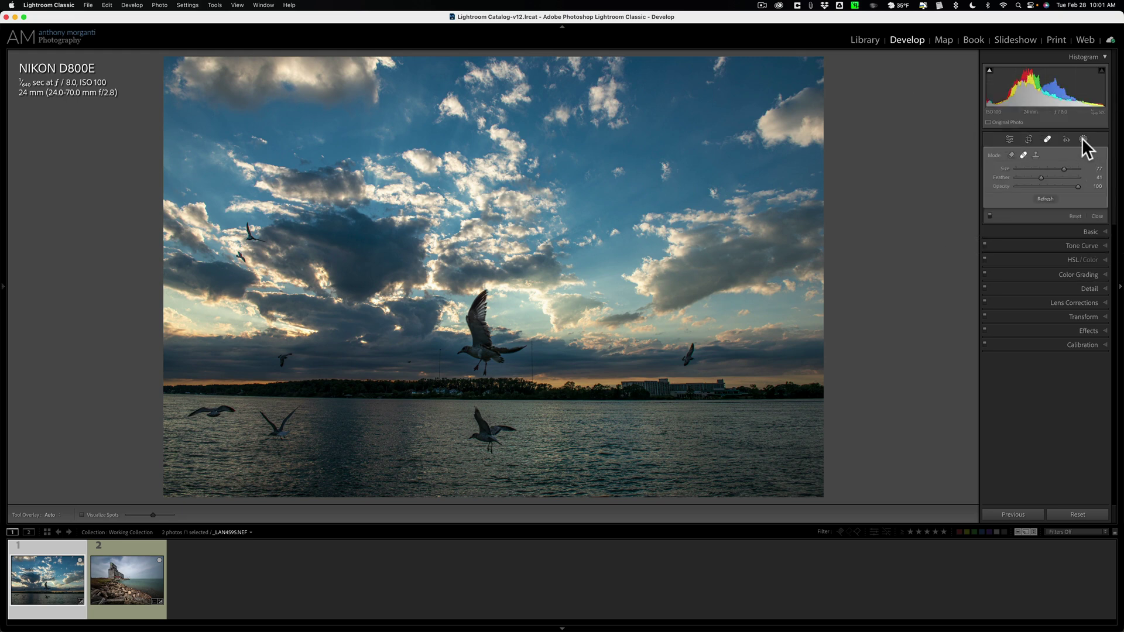
- Create a new Select Sky mask with Texture 29, Clarity 21 and Dehaze 27
left_click(1082, 139)
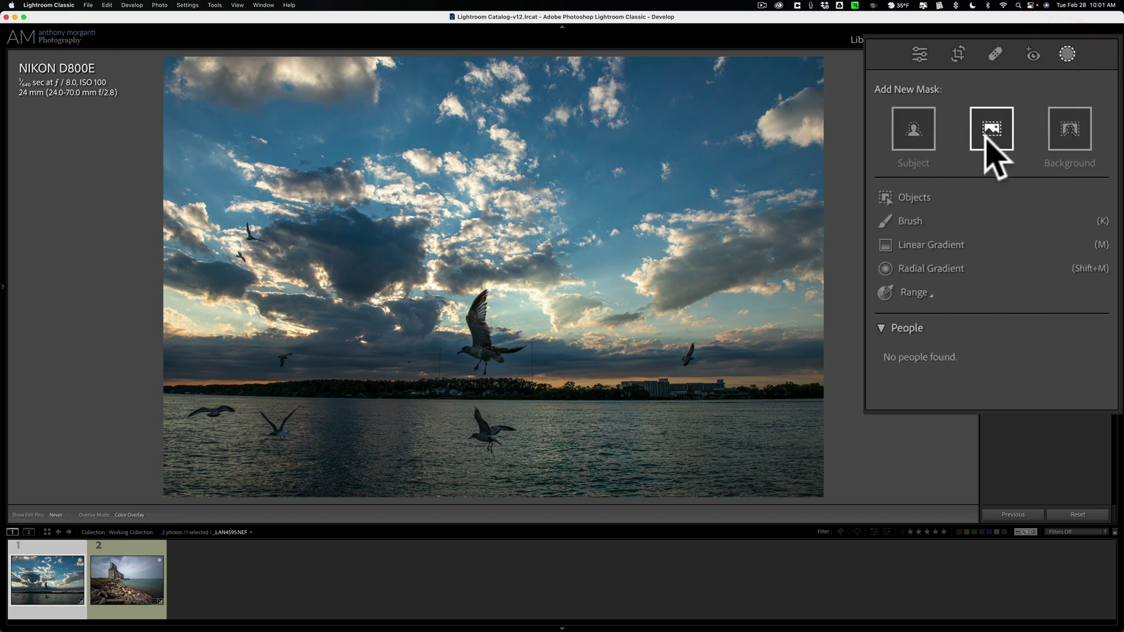
left_click(985, 138)
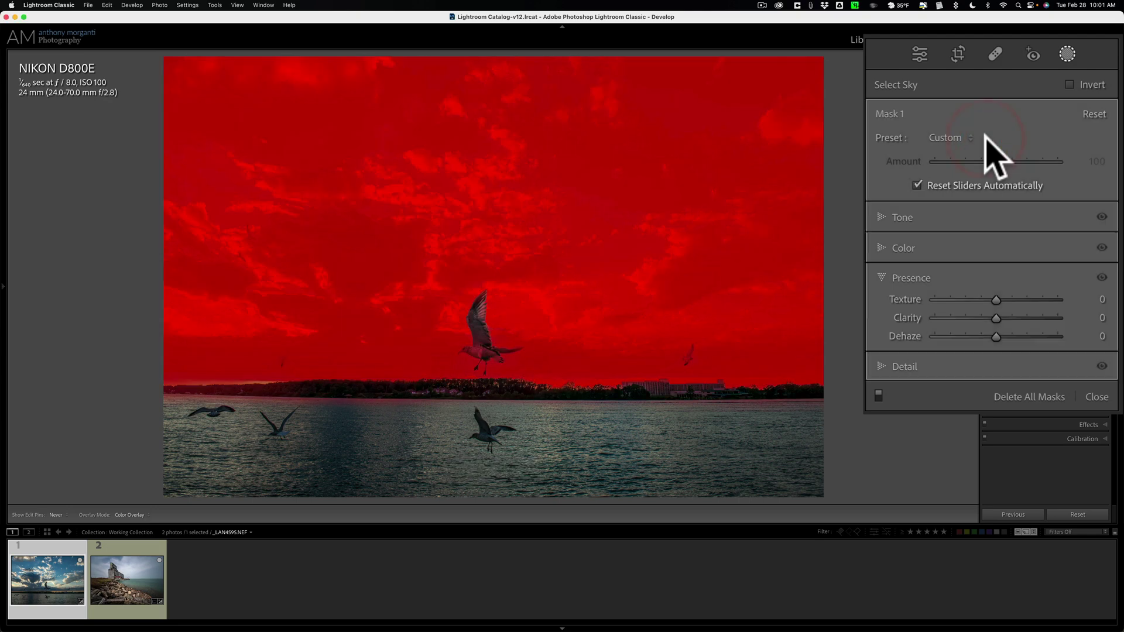
left_click_drag(997, 330, 1014, 299)
left_click(1001, 301)
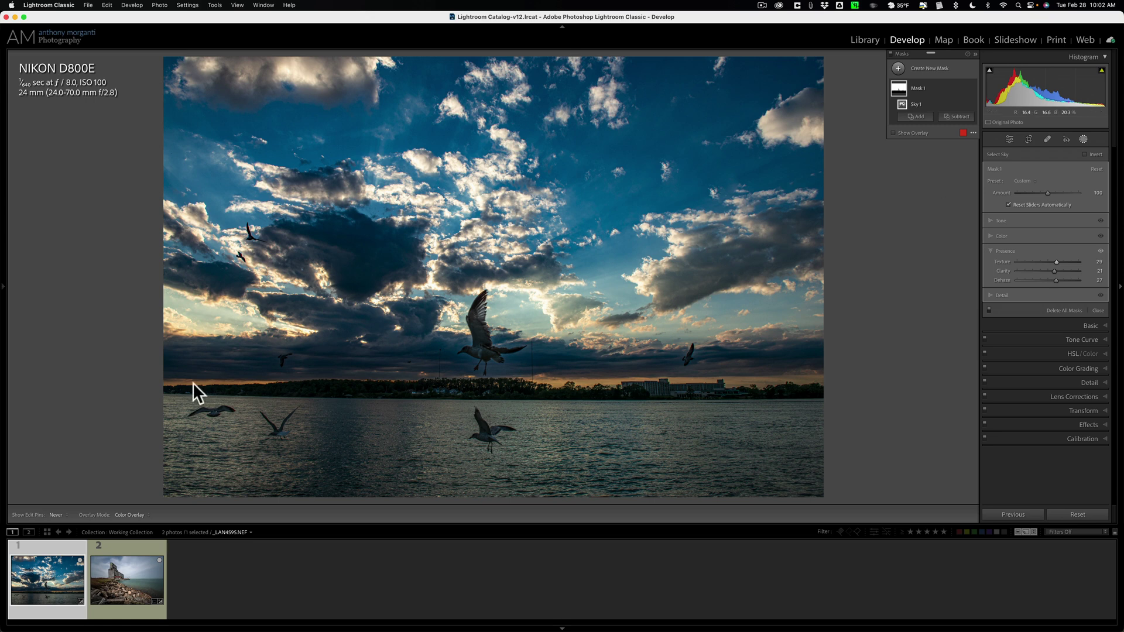
- Open the grain-elevator photo, try a dehazed Select Sky mask, then delete all masks
left_click(140, 576)
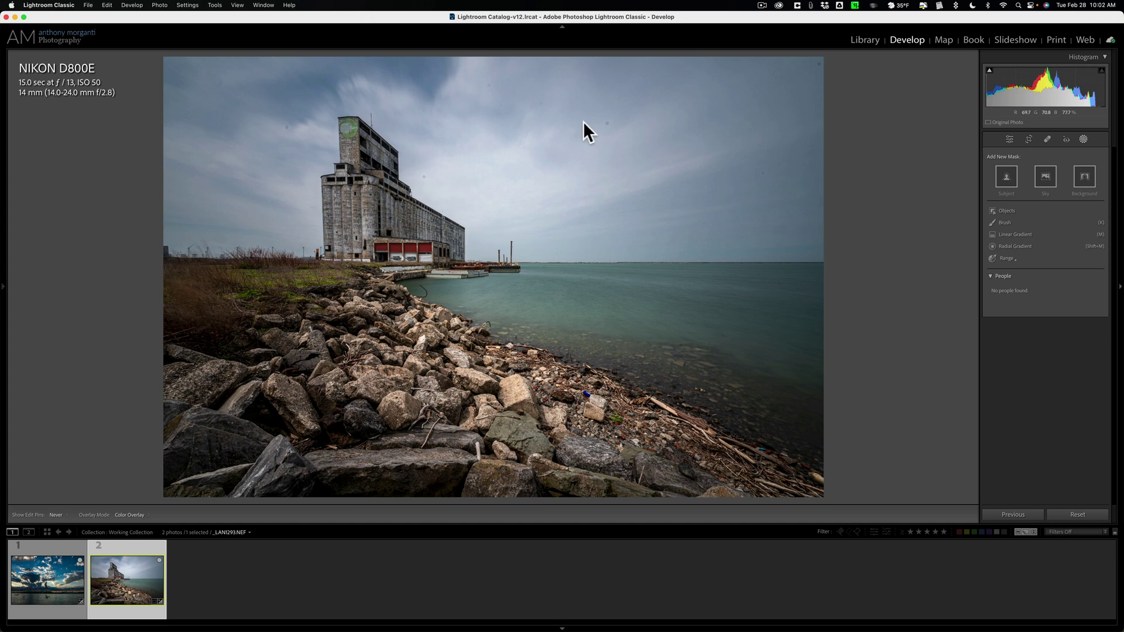
left_click(1048, 140)
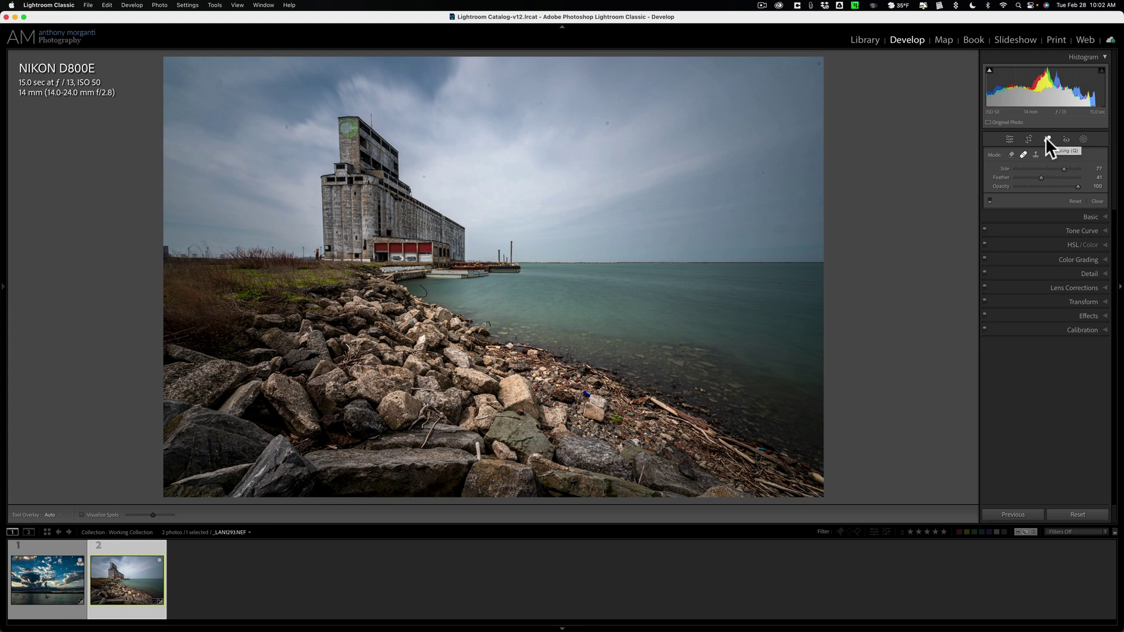
left_click(1083, 139)
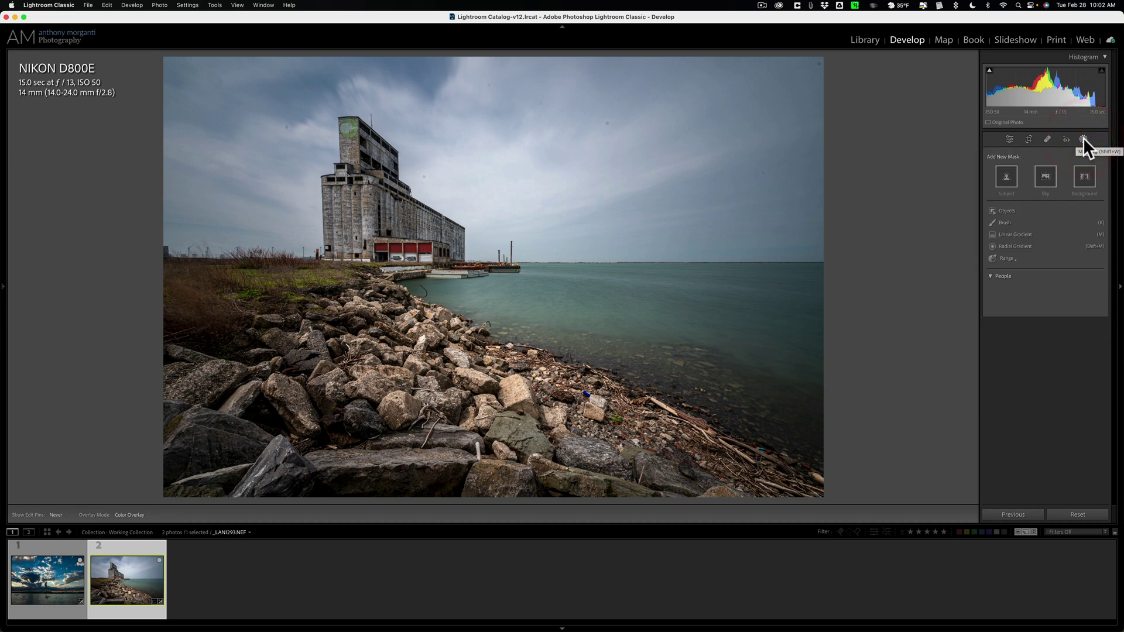
left_click(1048, 179)
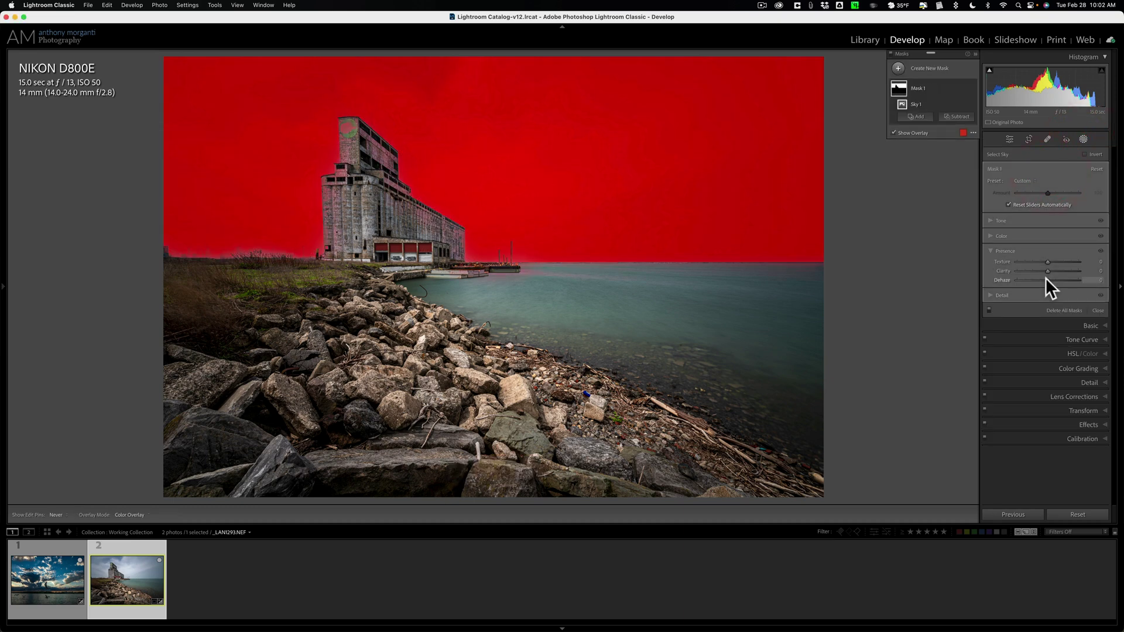
left_click_drag(1046, 278, 1059, 279)
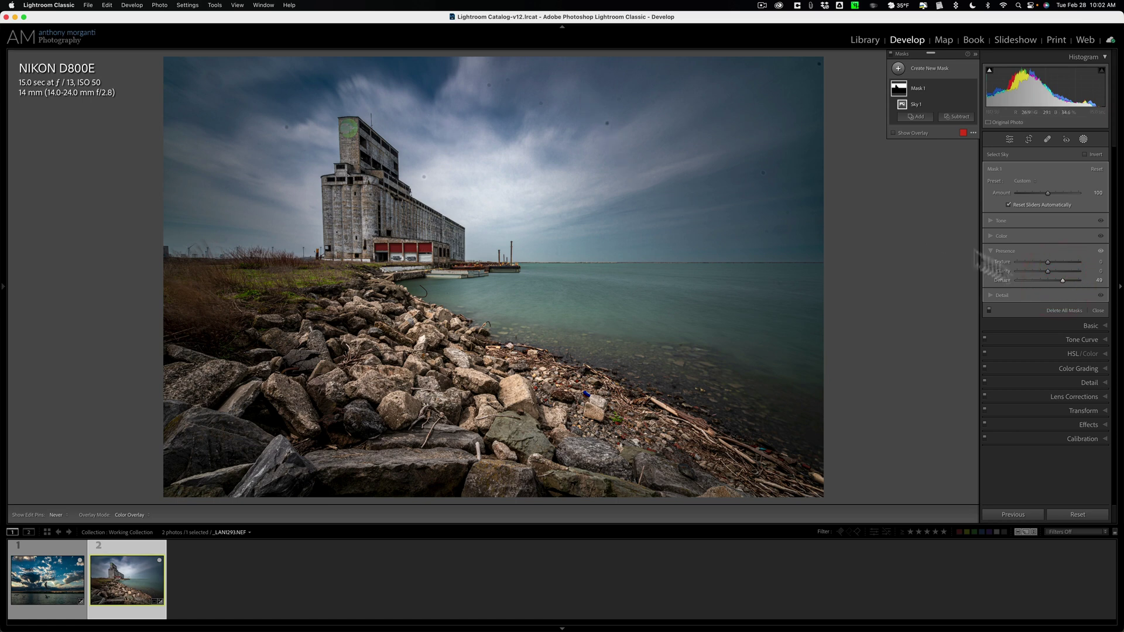
left_click(1067, 311)
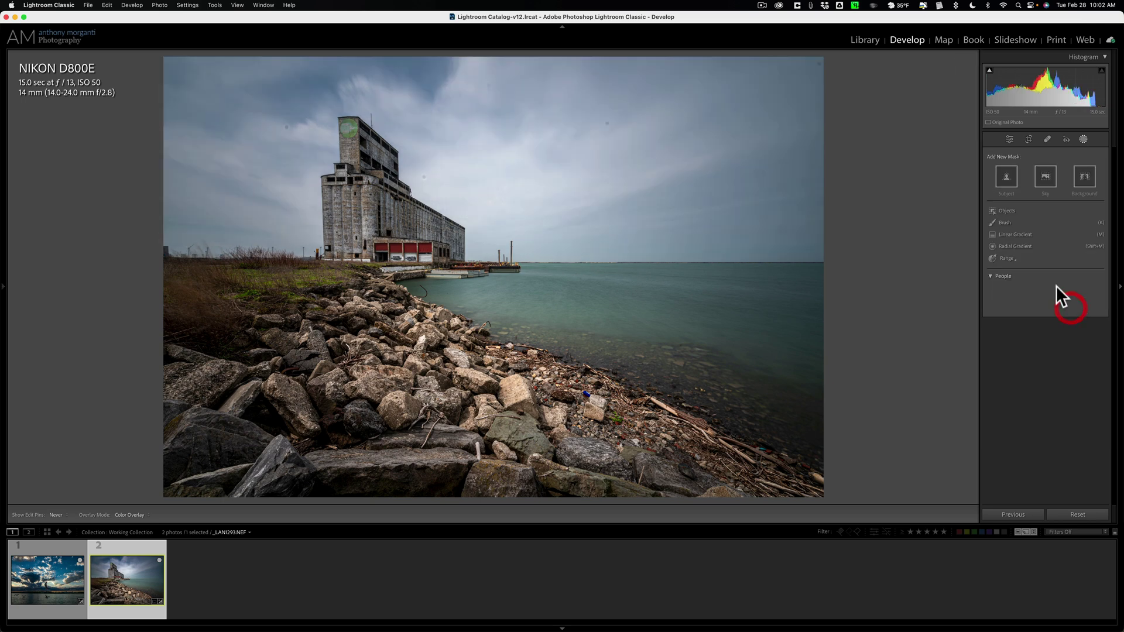
- Turn on Visualize Spots in the Spot Removal tool to reveal sky dust specks
left_click(1046, 137)
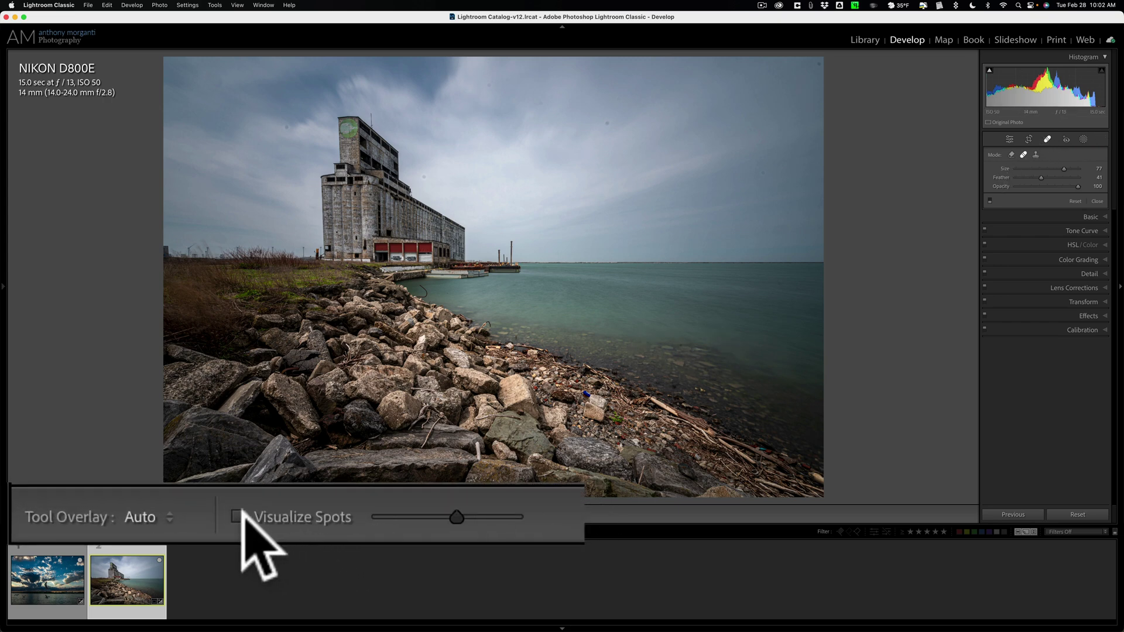
left_click(82, 514)
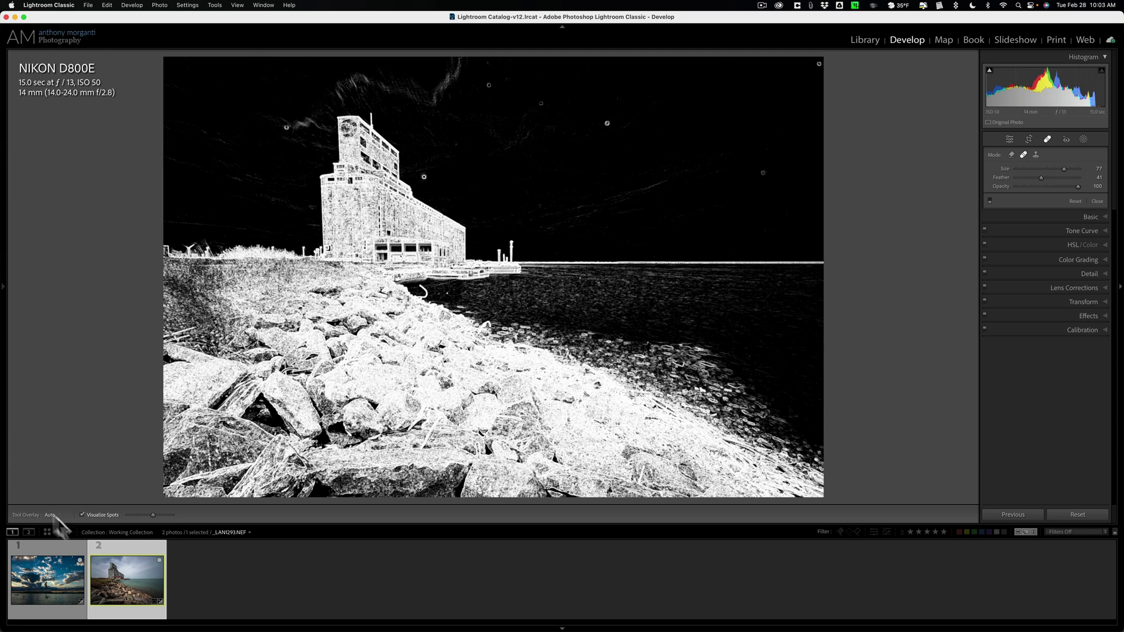
- Turn off Visualize Spots and shrink the spot brush Size from 77 to 68
left_click(82, 515)
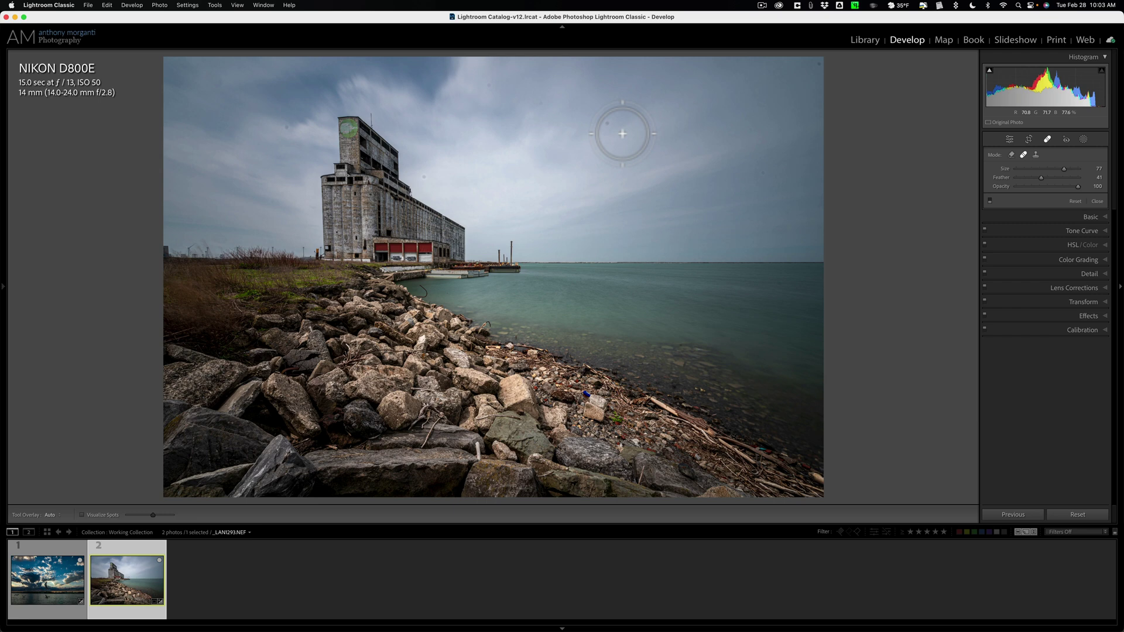
scroll(623, 131, "down", 3)
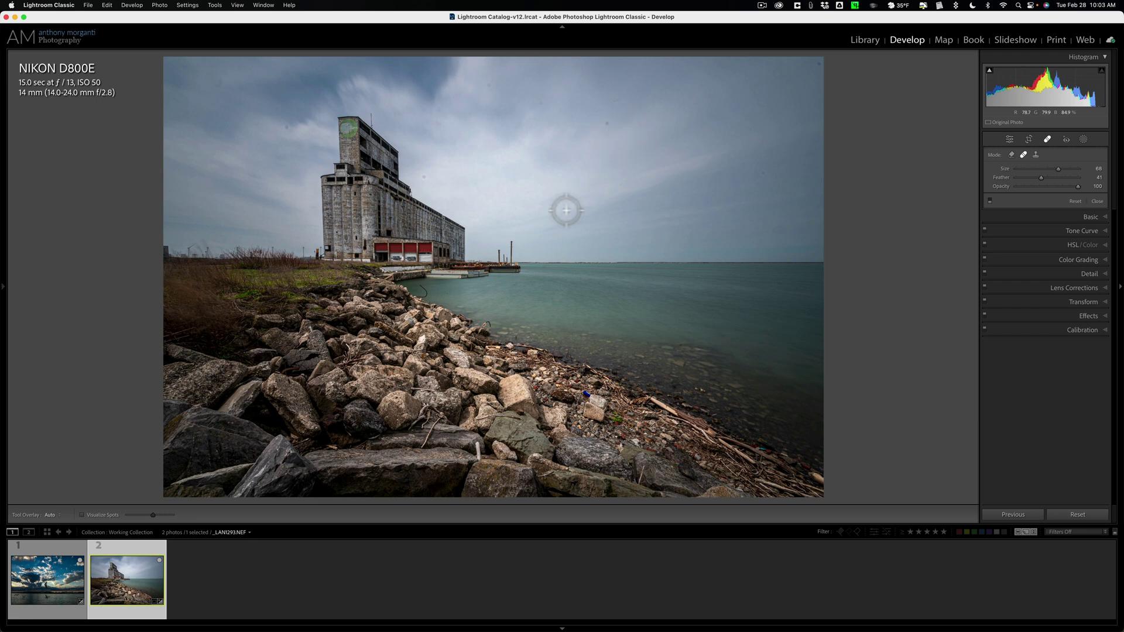